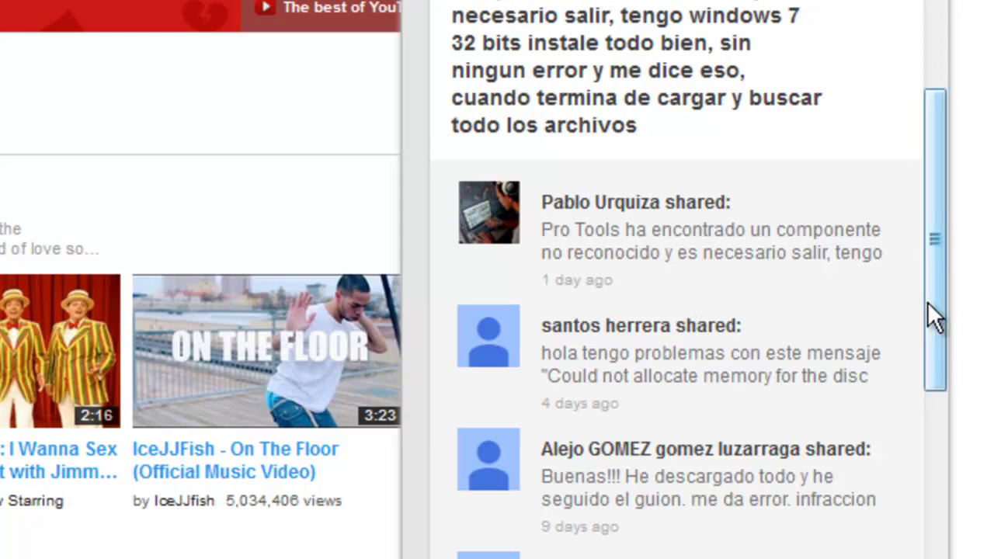
Read the shared viewer comments about the Pro Tools unrecognized-component error on the YouTube page
left_click_drag(932, 305, 931, 280)
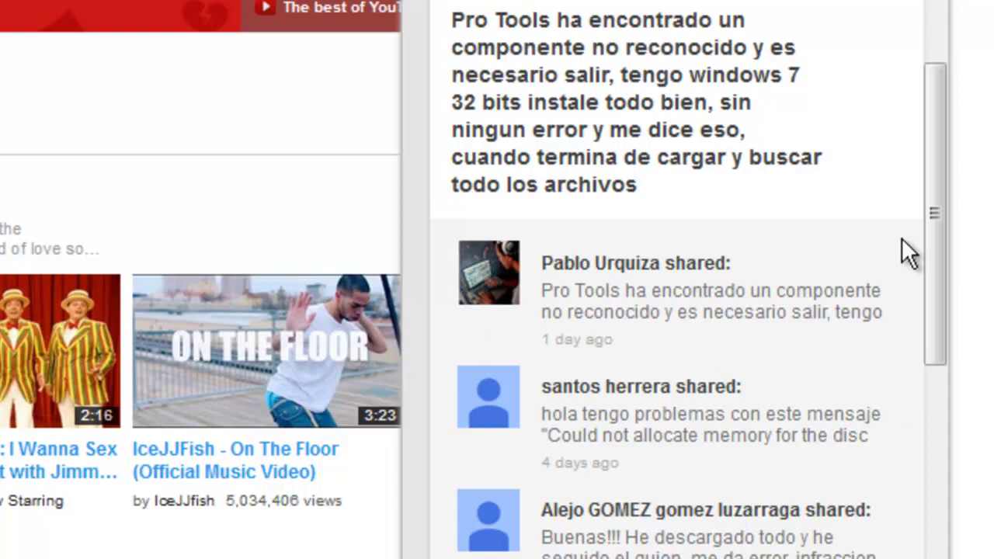
mouse_move(937, 194)
left_mouse_down()
mouse_move(935, 52)
mouse_move(937, 203)
left_mouse_up()
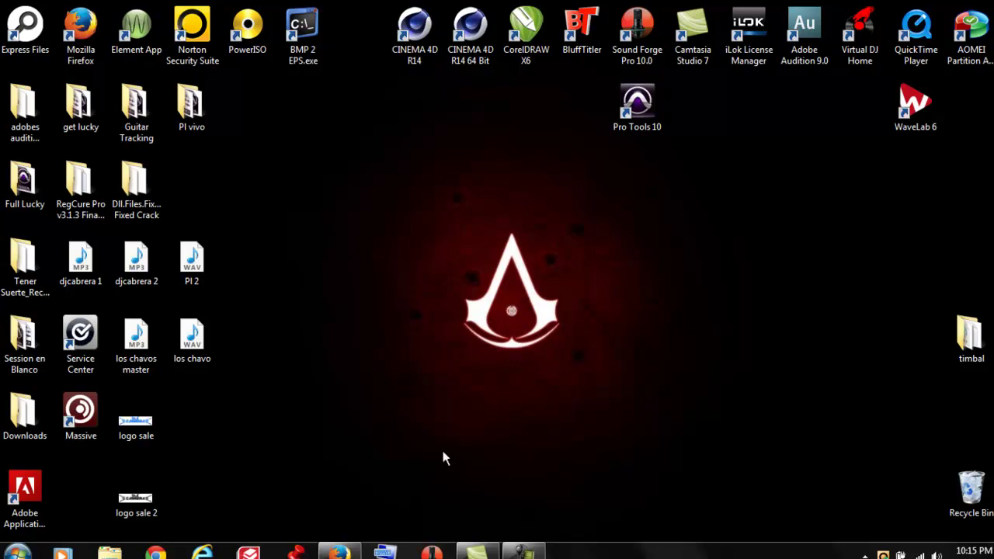
left_click(385, 553)
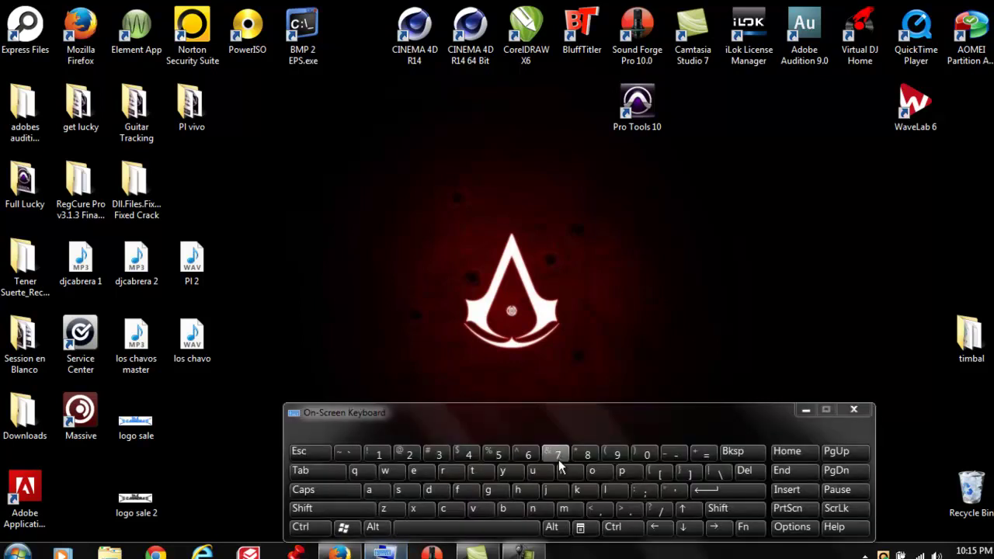
left_click_drag(572, 417, 590, 286)
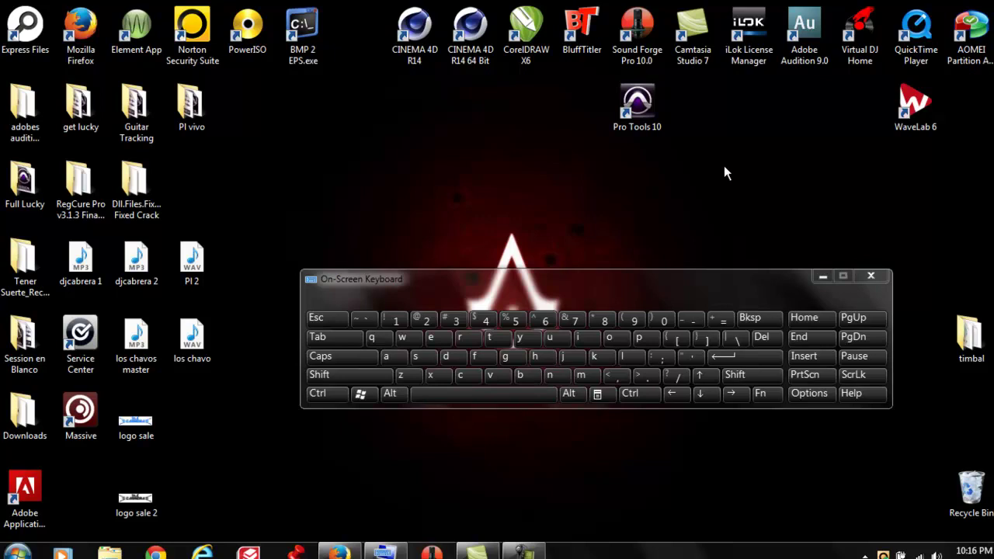
left_click(871, 278)
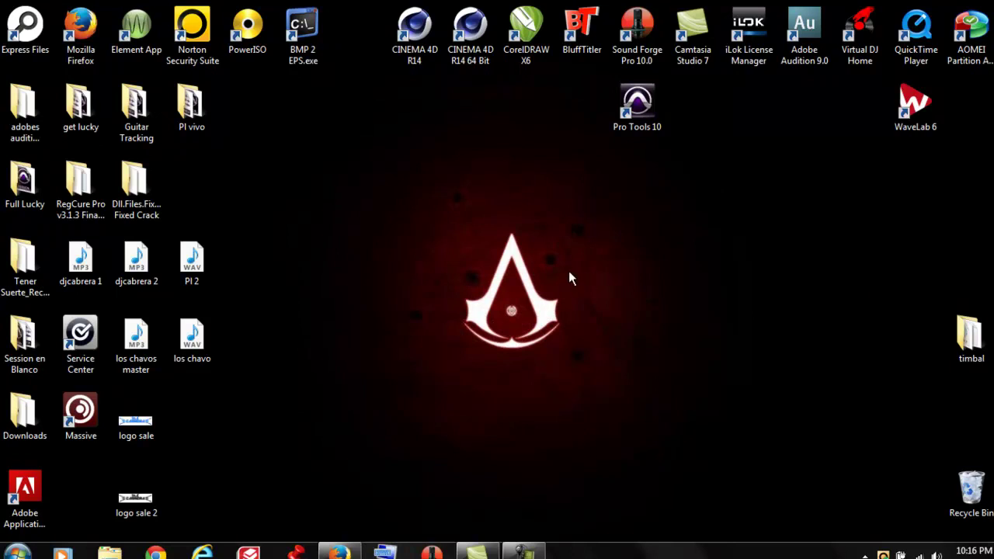
Launch Pro Tools 10 into its Playback Engine settings, setting the cache size to 4 GB and delay compensation to Maximum (16383 Samples per channel)
double_click(640, 109)
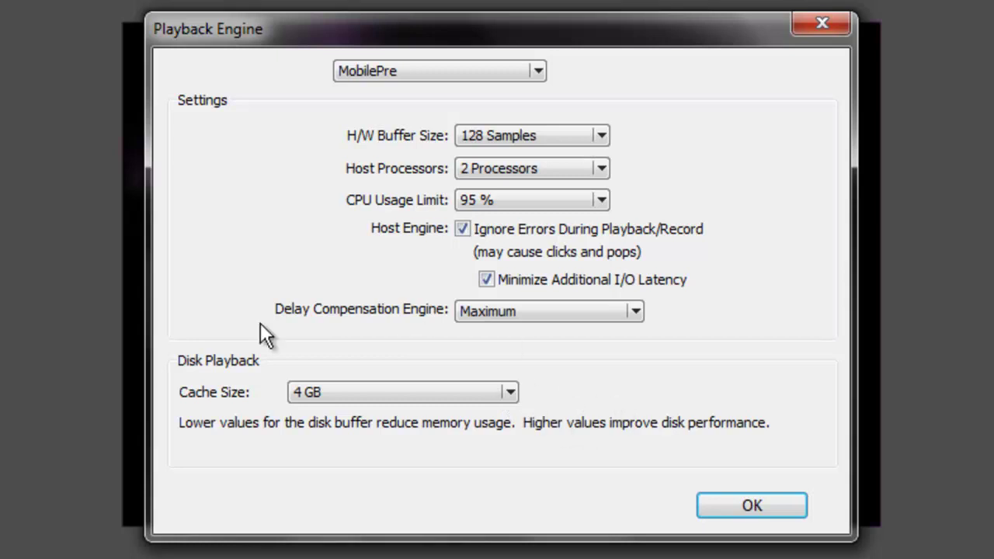
left_click(508, 391)
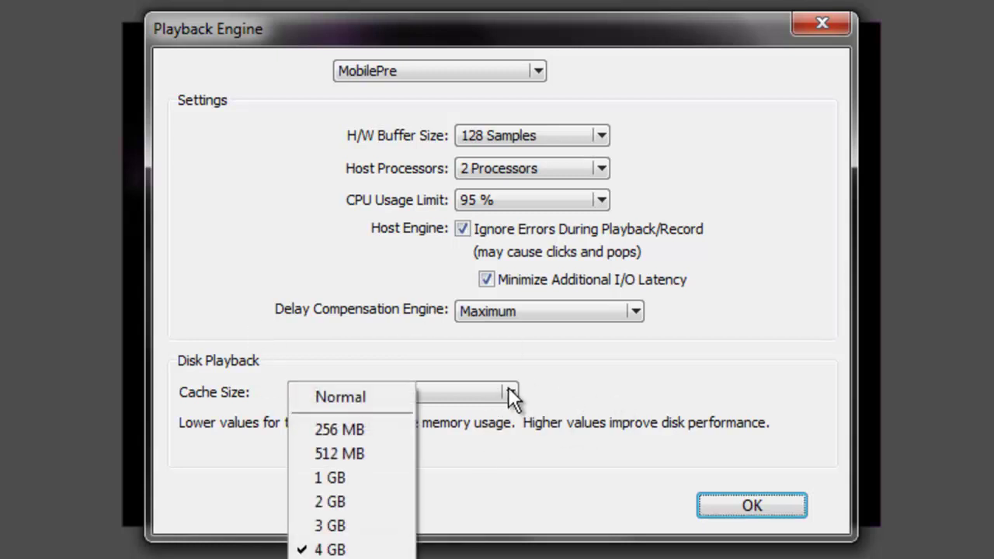
left_click(371, 394)
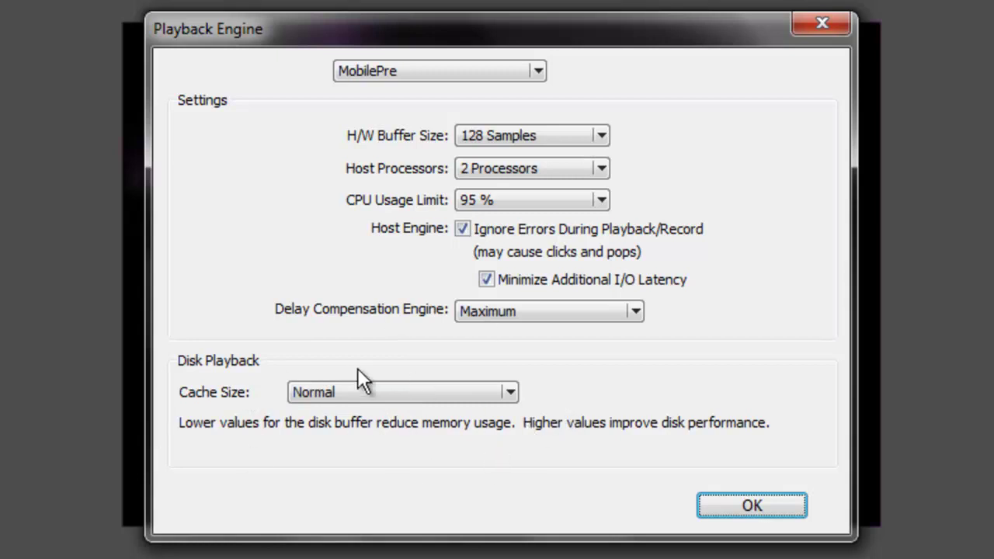
left_click(511, 391)
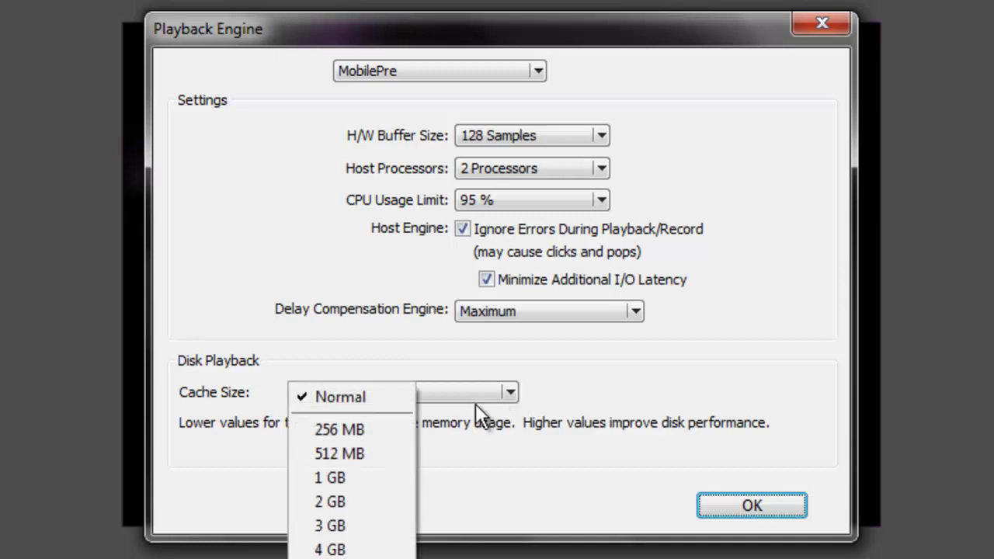
left_click(360, 548)
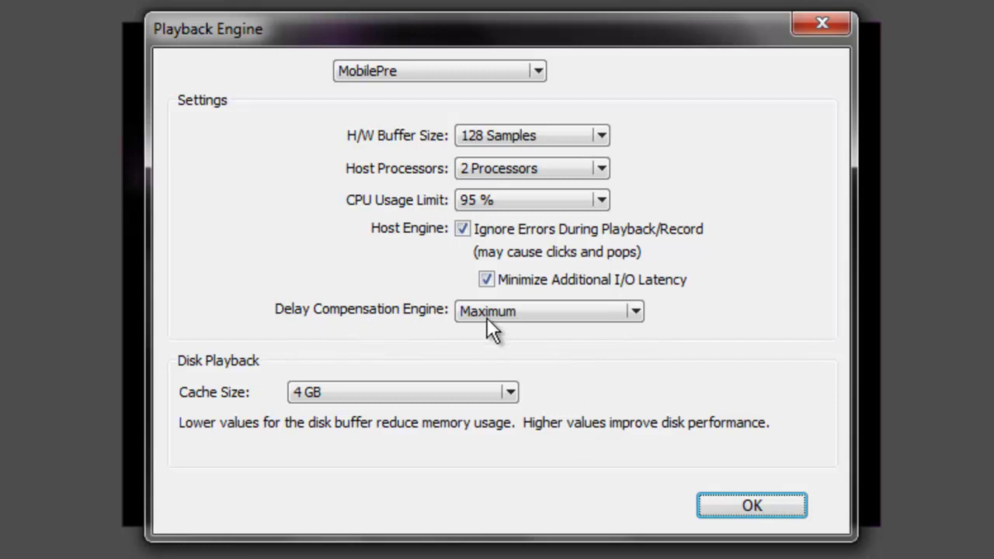
left_click(636, 310)
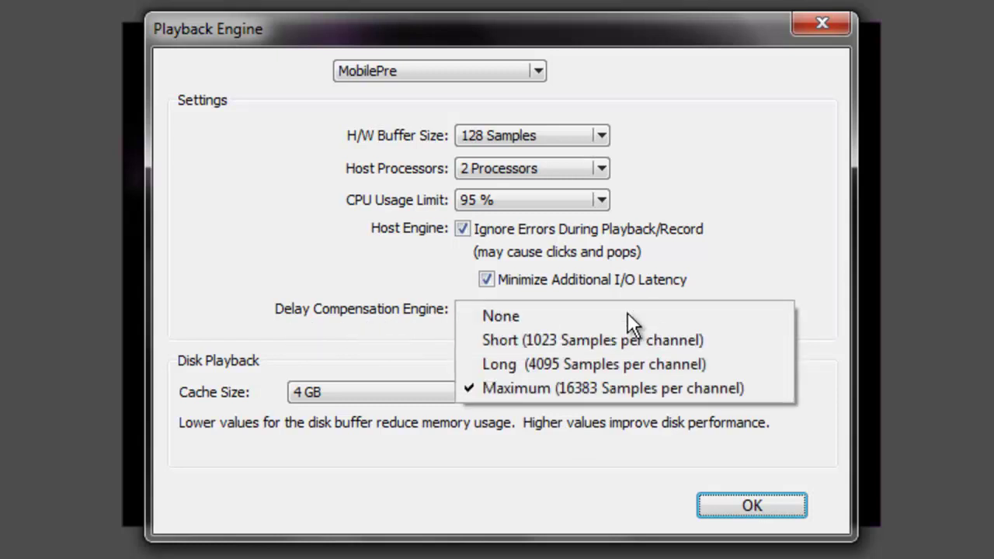
left_click(519, 390)
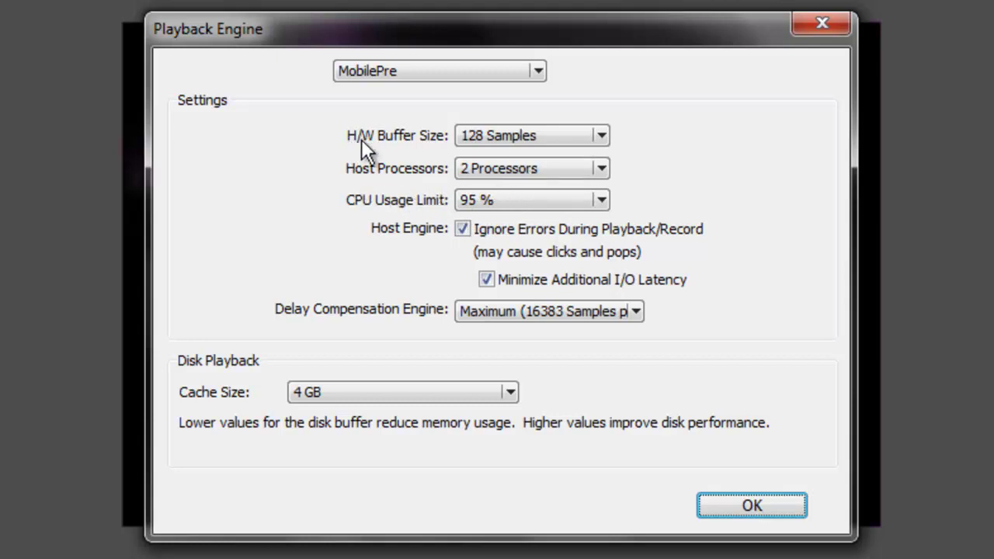
Examine the available H/W buffer sizes and the playback devices offered for the engine
left_click(601, 136)
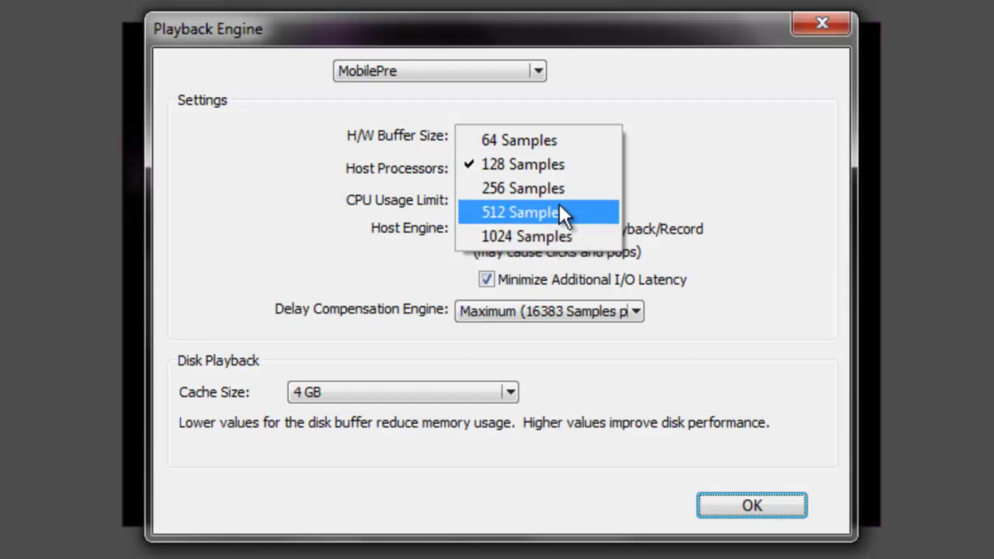
left_click(614, 83)
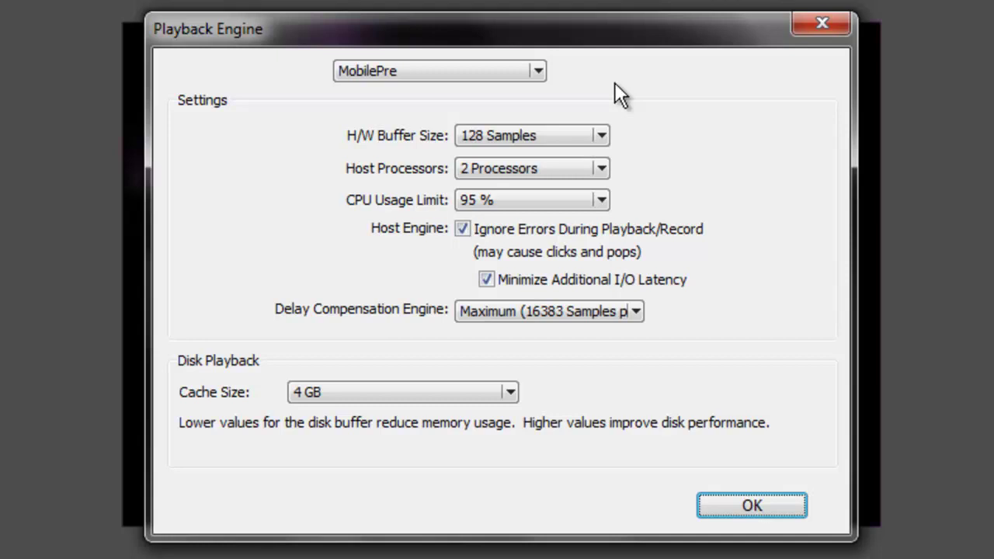
left_click(537, 71)
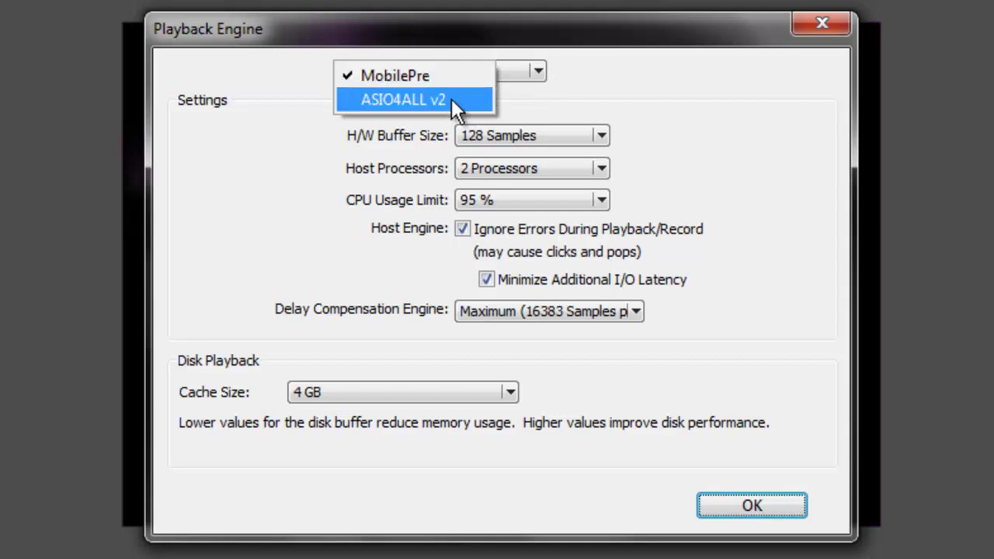
left_click(539, 88)
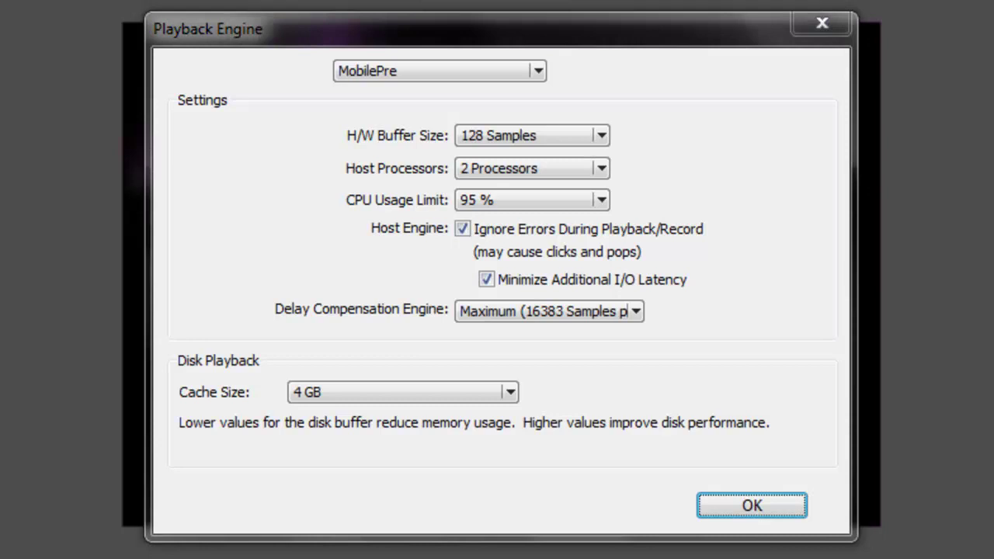
left_click(459, 70)
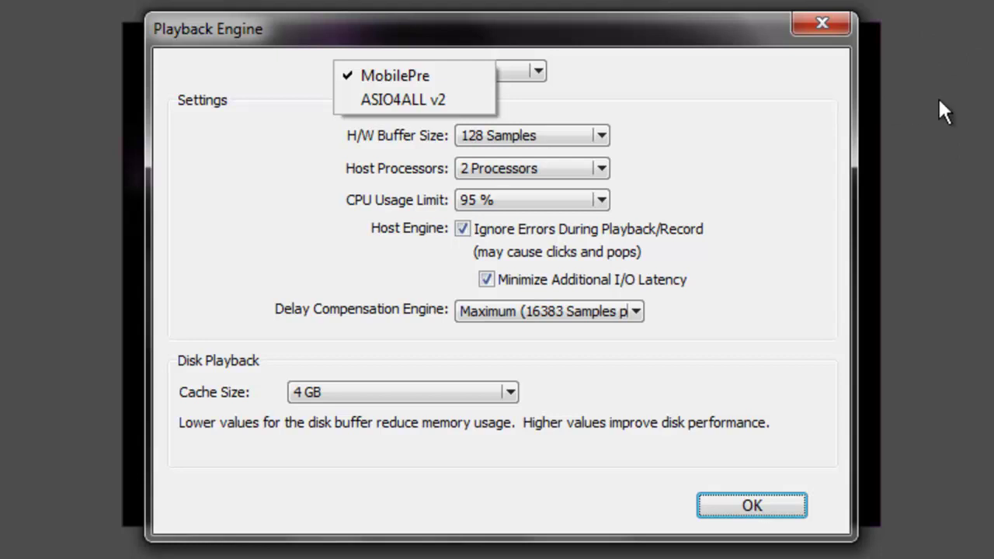
left_click(745, 18)
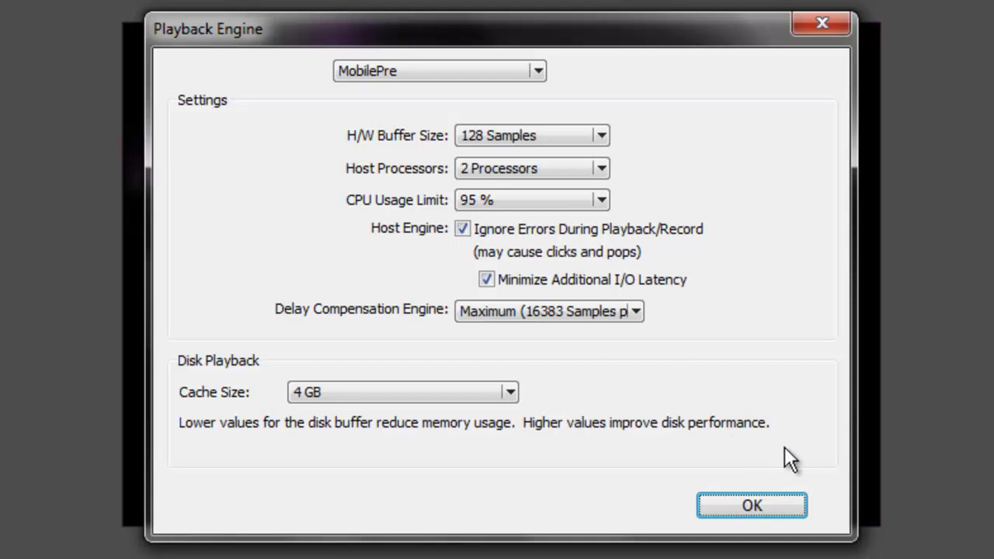
Accept the playback engine settings, open the recent session PI vivo.ptx and bring up the About Pro Tools HD information
left_click(750, 505)
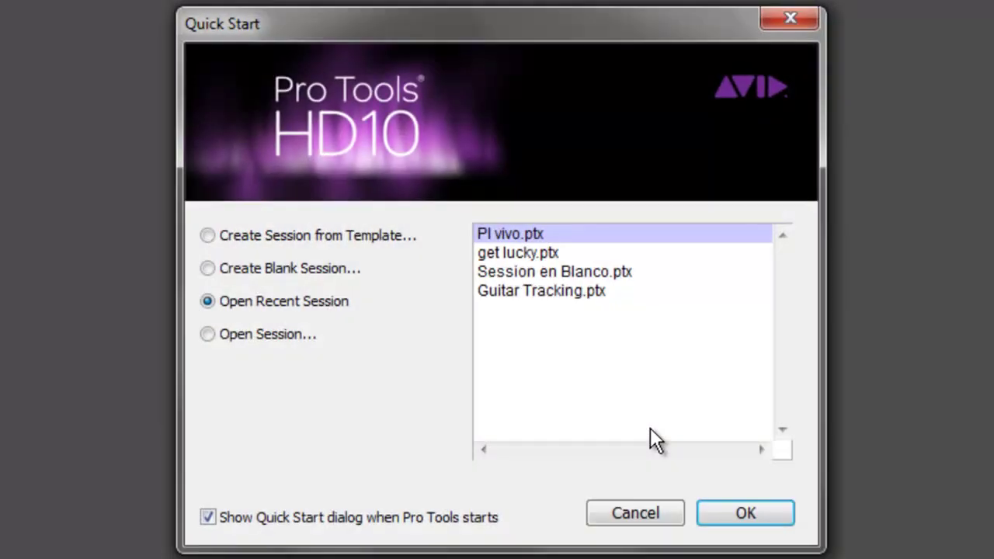
left_click(724, 508)
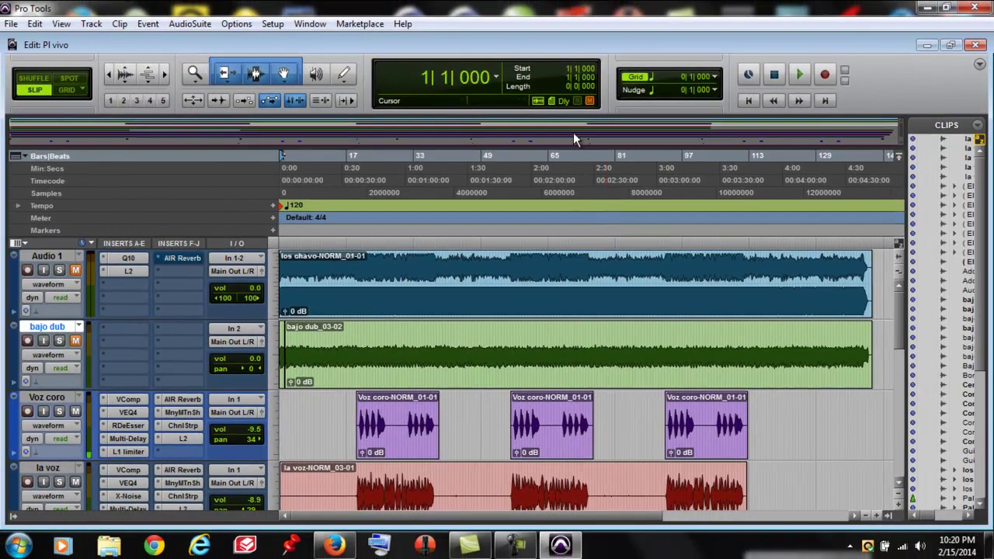
left_click(402, 24)
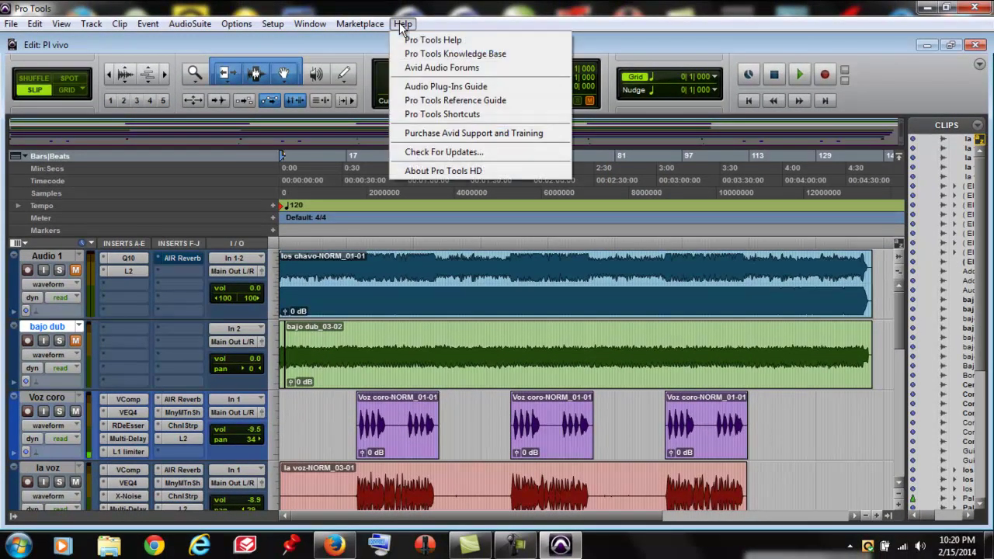
left_click(452, 172)
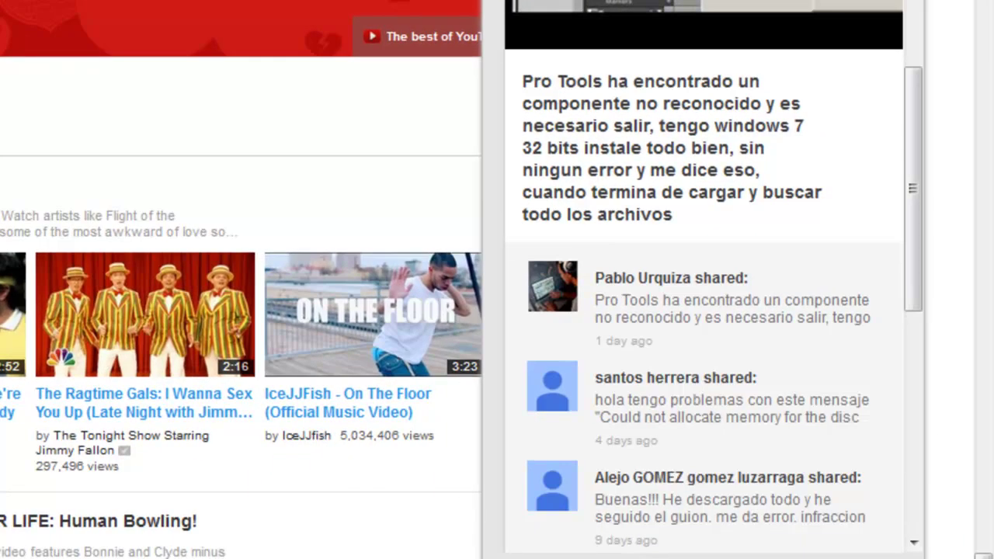
scroll(766, 334, "down", 1)
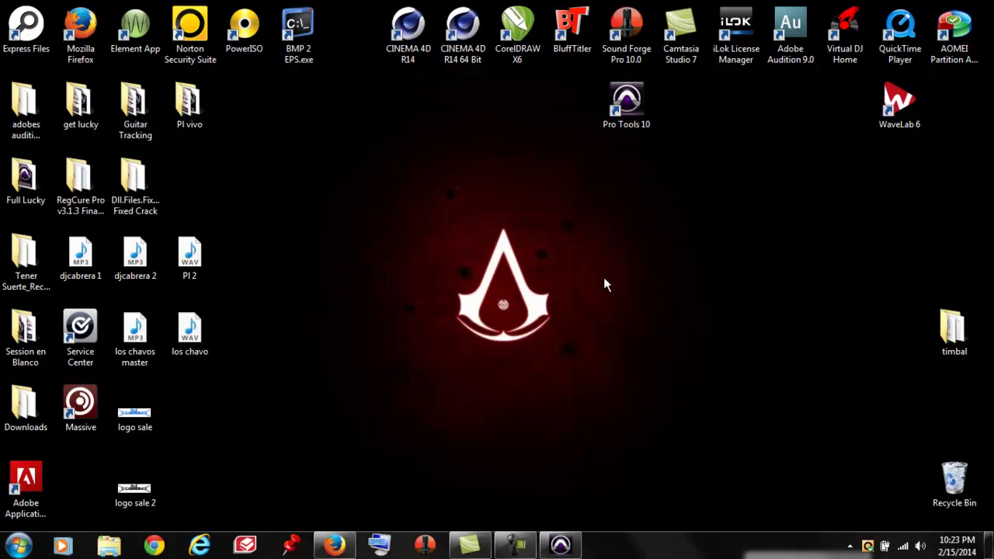
Open the Pro Tools 10 desktop shortcut's properties and examine its compatibility mode and privilege level settings
left_click(631, 107)
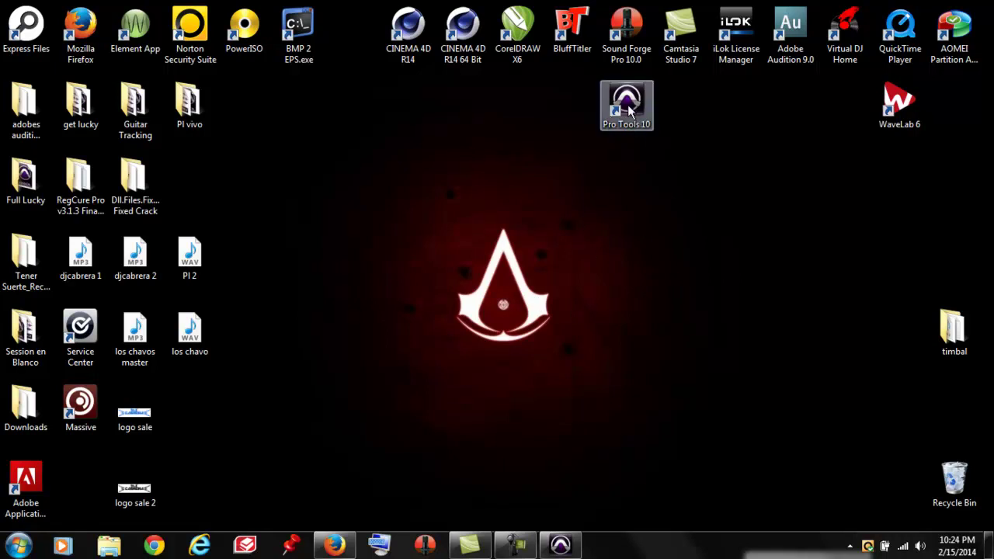
right_click(631, 112)
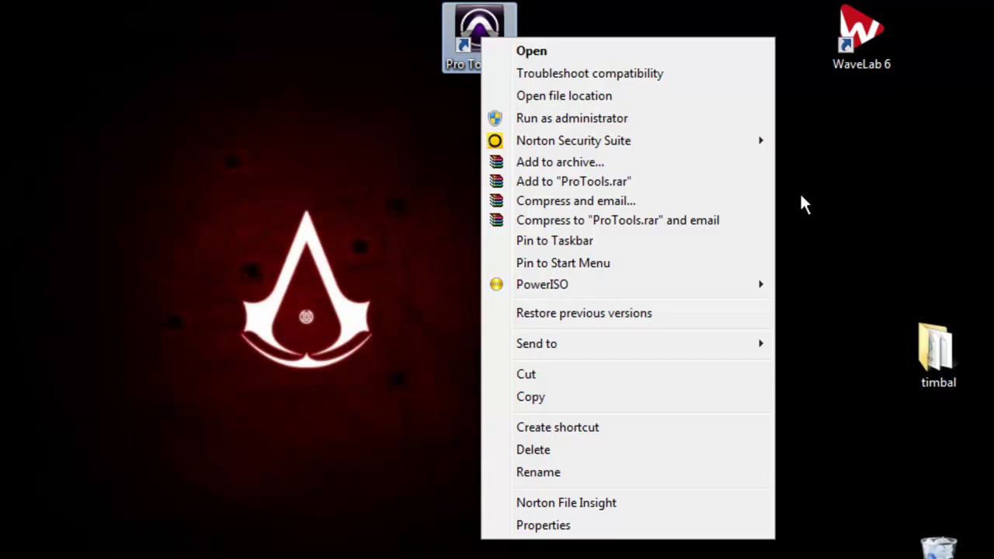
left_click(547, 530)
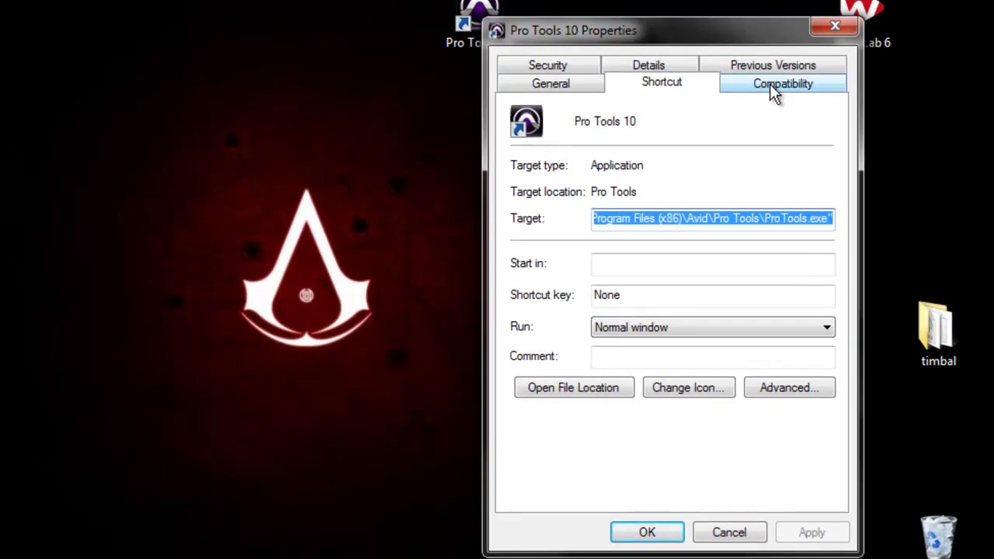
left_click(771, 87)
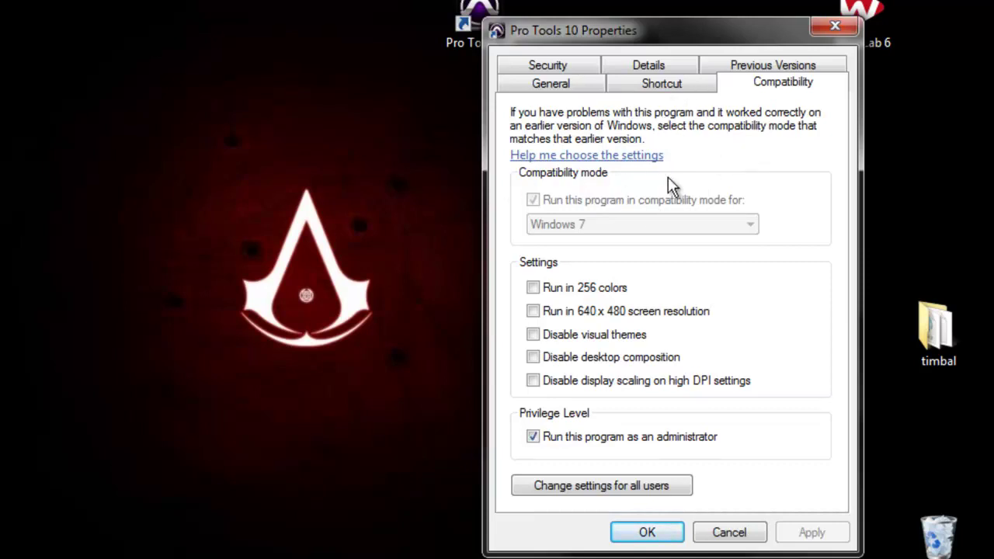
Check the security permissions for SYSTEM on the shortcut, review the compatibility settings again and close the properties
left_click(536, 64)
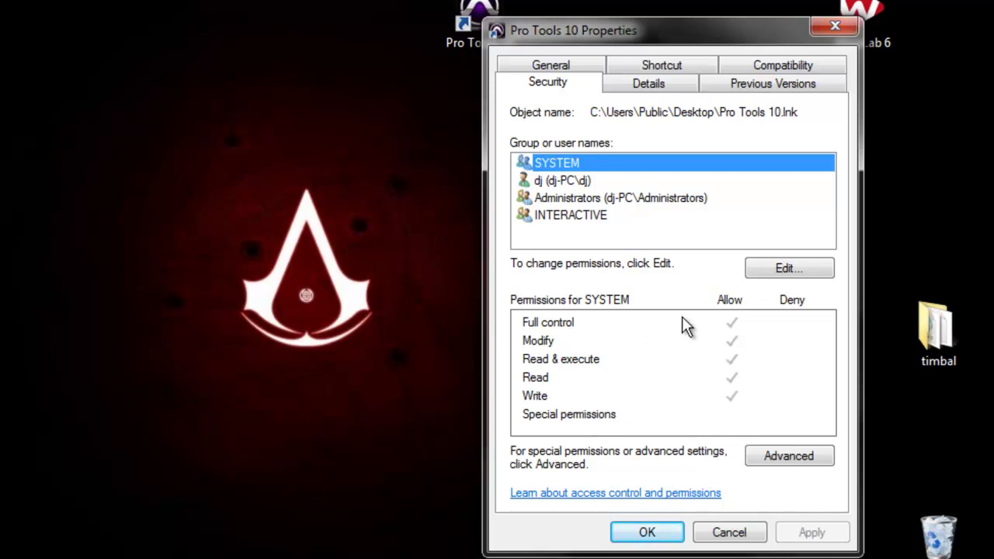
key("Tab")
key("Tab")
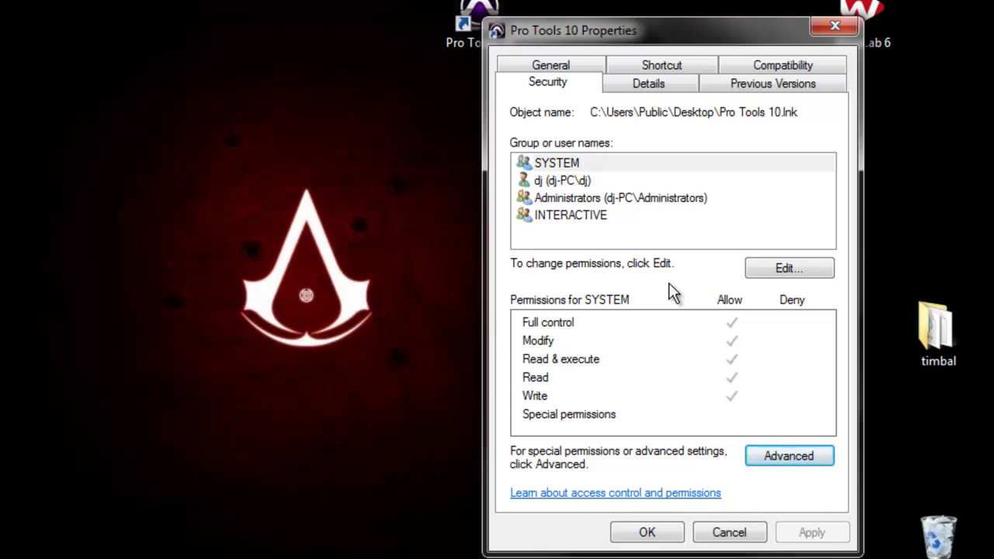
left_click_drag(714, 37, 526, 55)
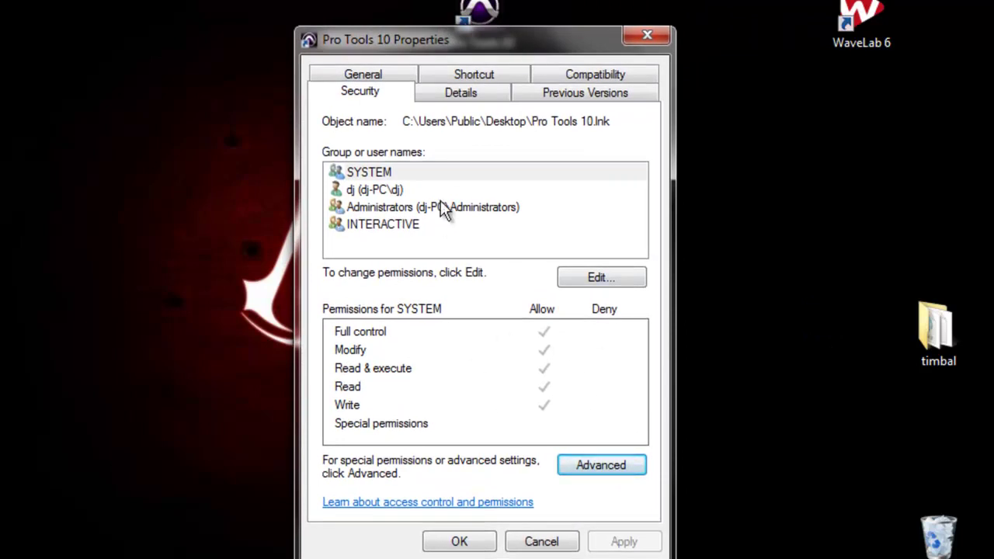
left_click(586, 74)
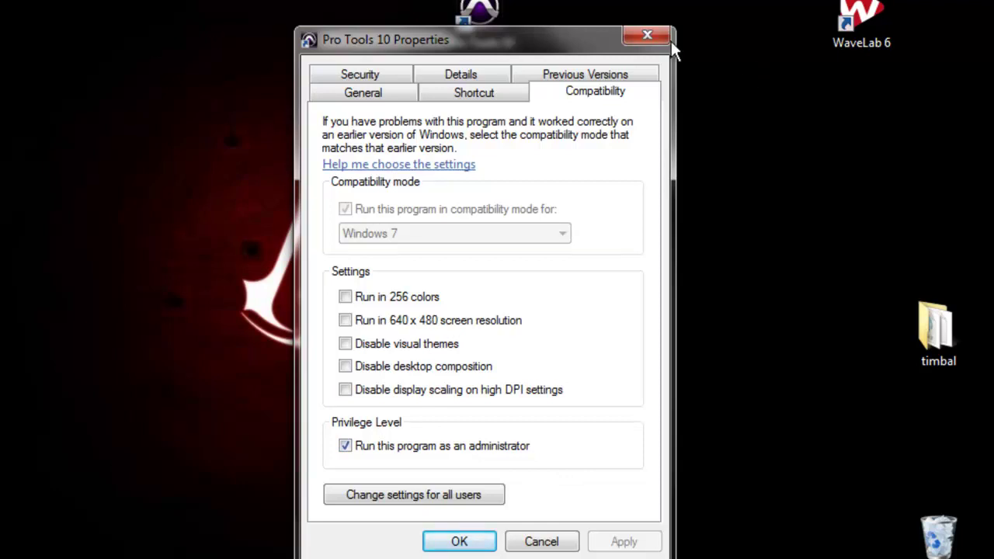
left_click(643, 34)
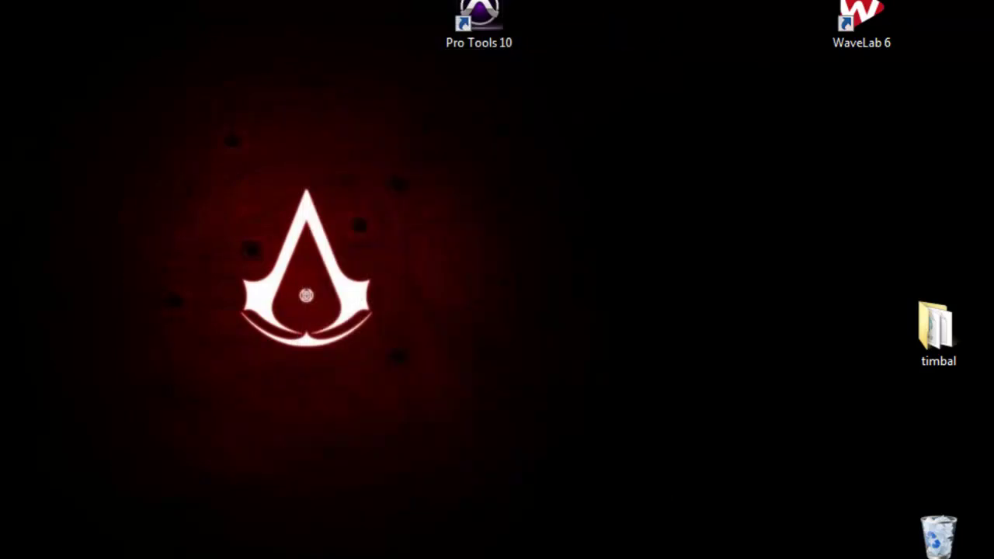
left_click(93, 501)
right_click(478, 14)
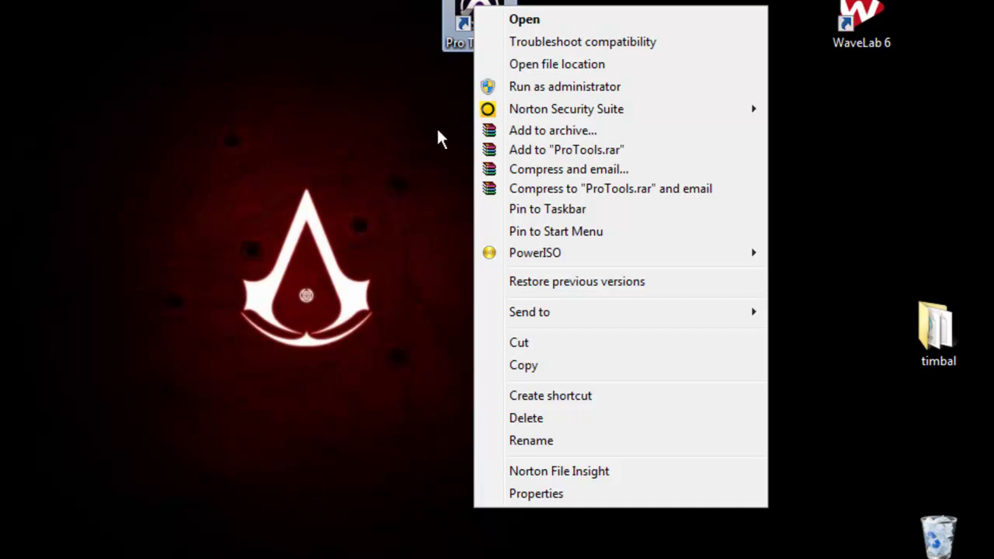
left_click(381, 17)
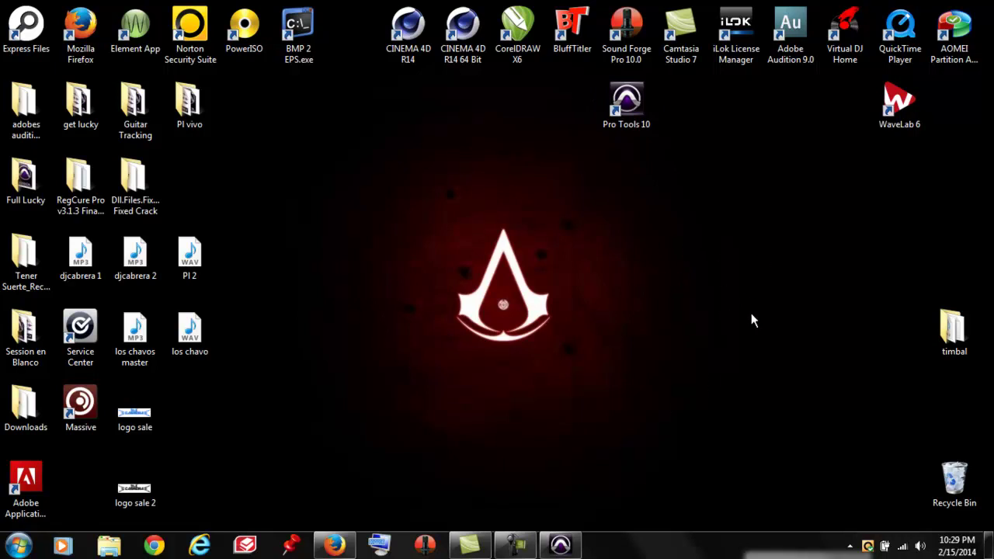
Try to run Pro Tools 10 as administrator from its desktop shortcut
right_click(630, 111)
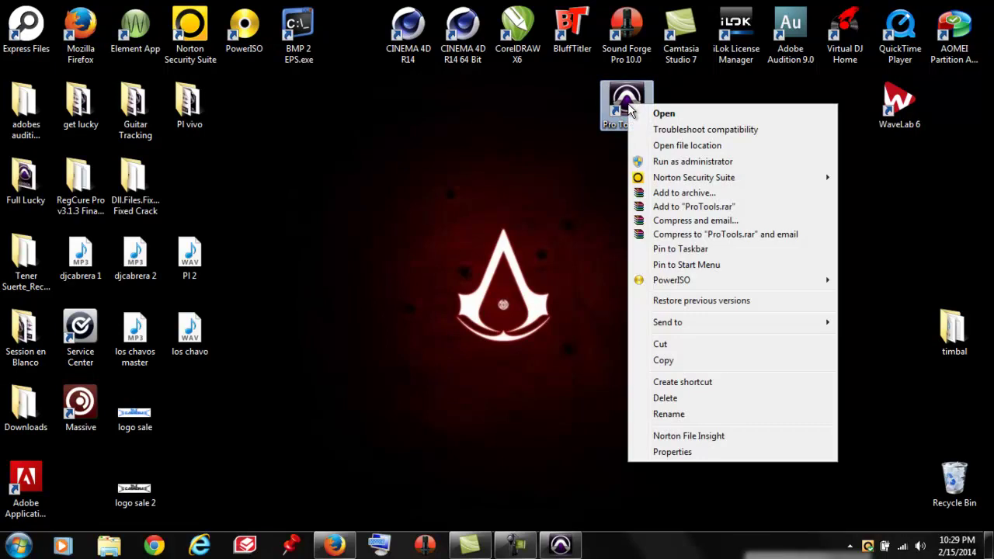
left_click(726, 161)
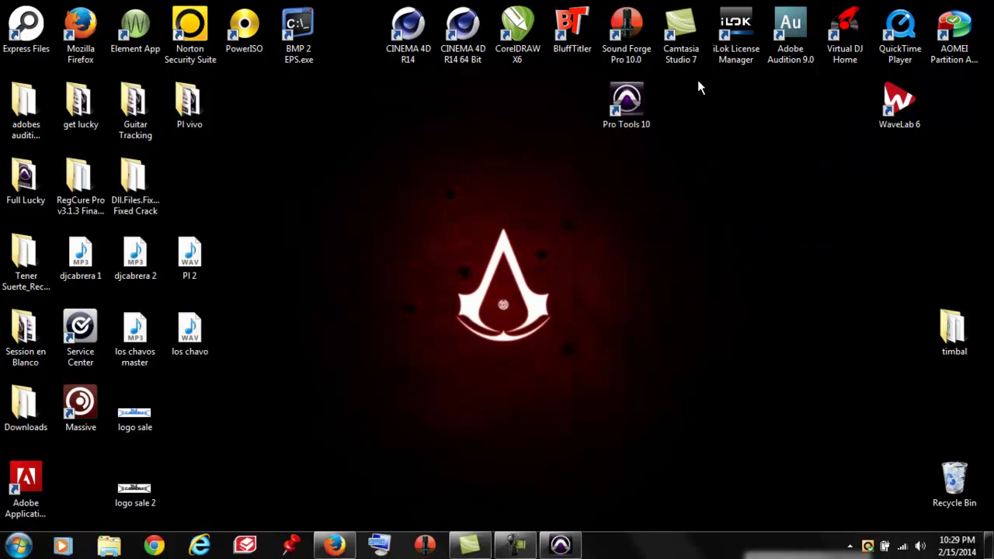
right_click(622, 105)
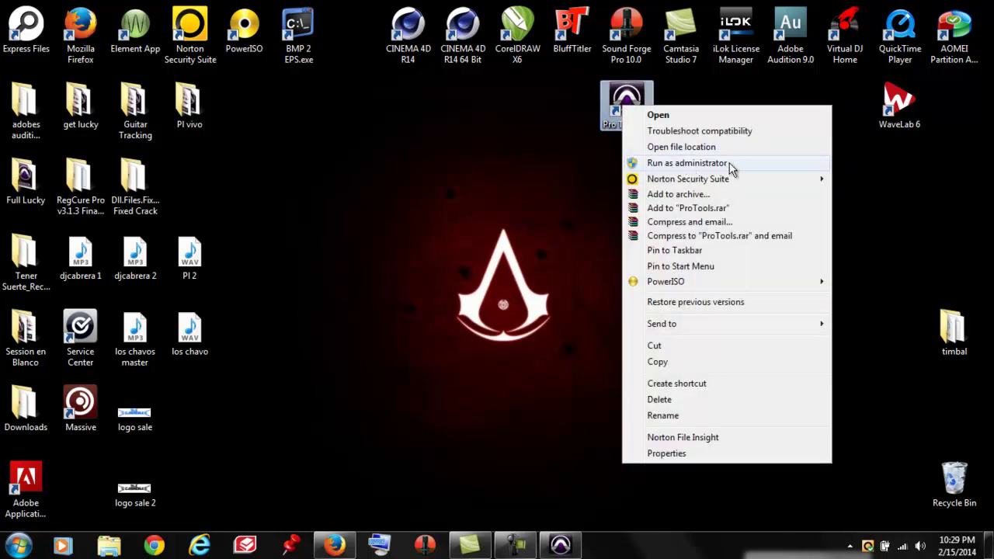
left_click(568, 183)
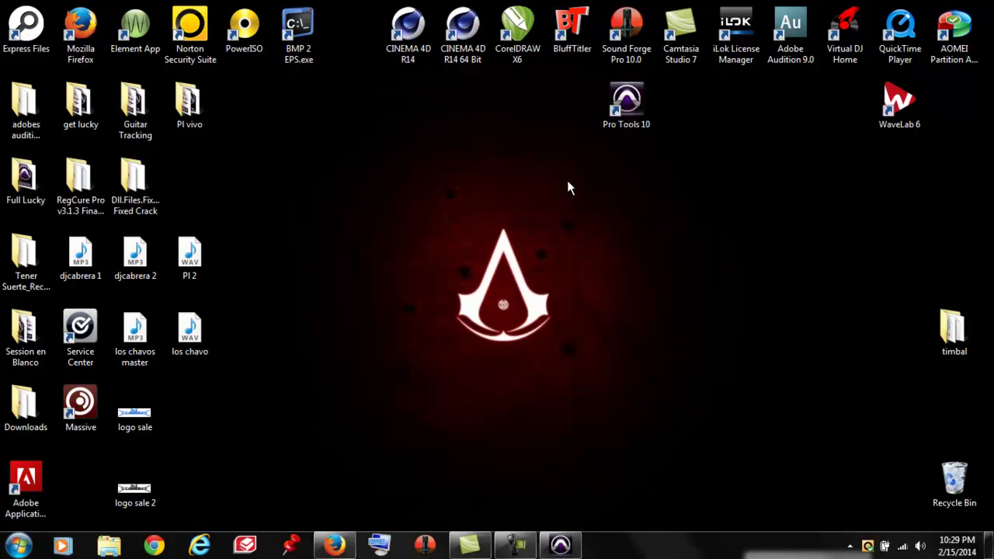